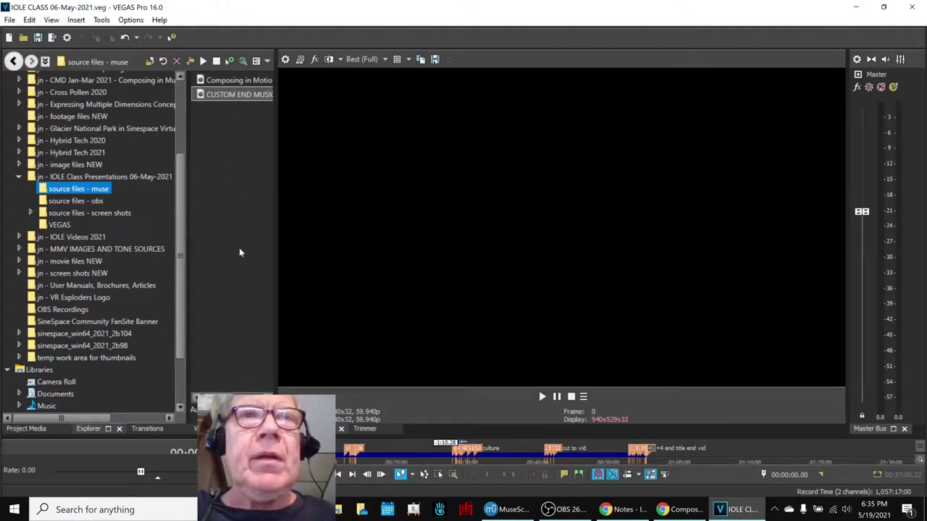
- Play the project from the start, stop, then zoom the timeline in at the end-title marker
key("space")
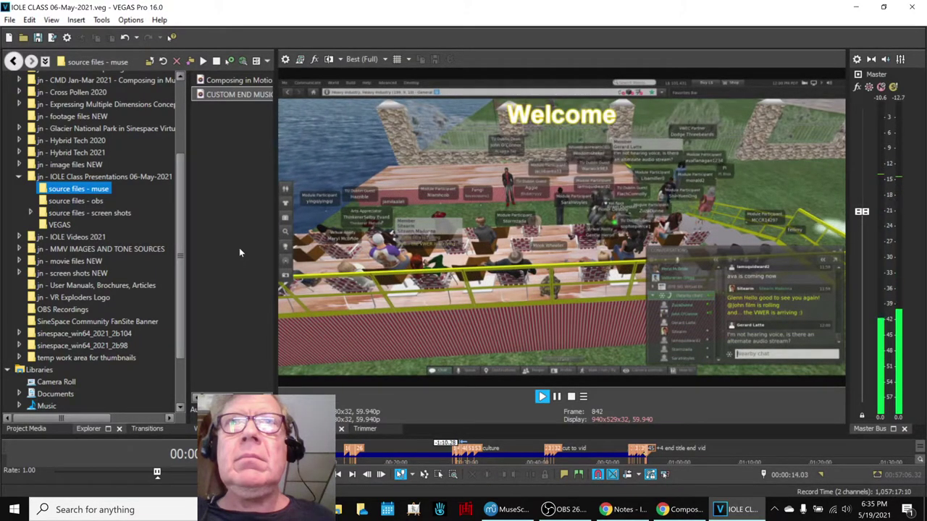
key("space")
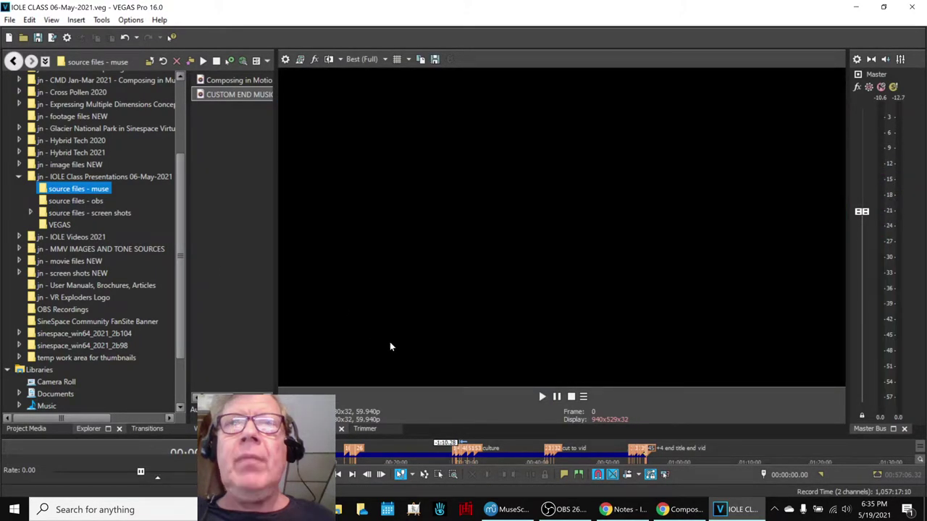
left_click(654, 453)
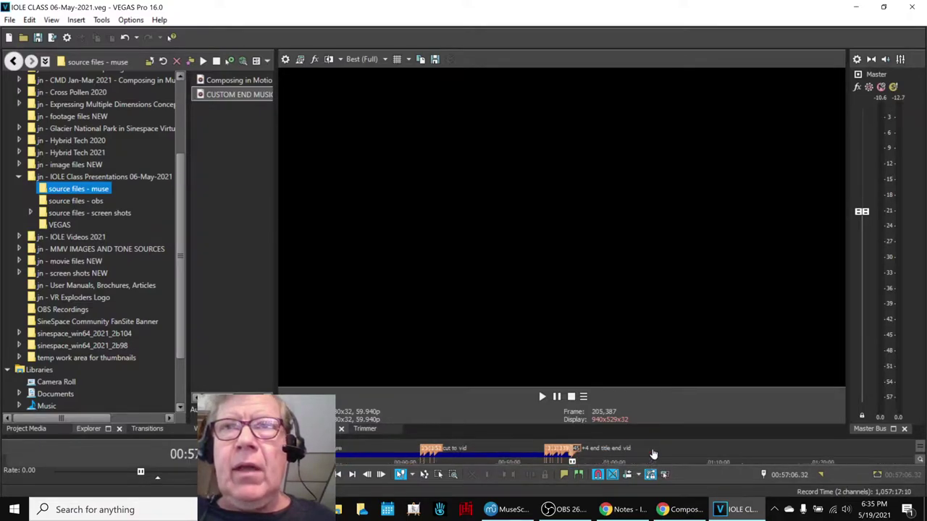
scroll(416, 453, "up", 5)
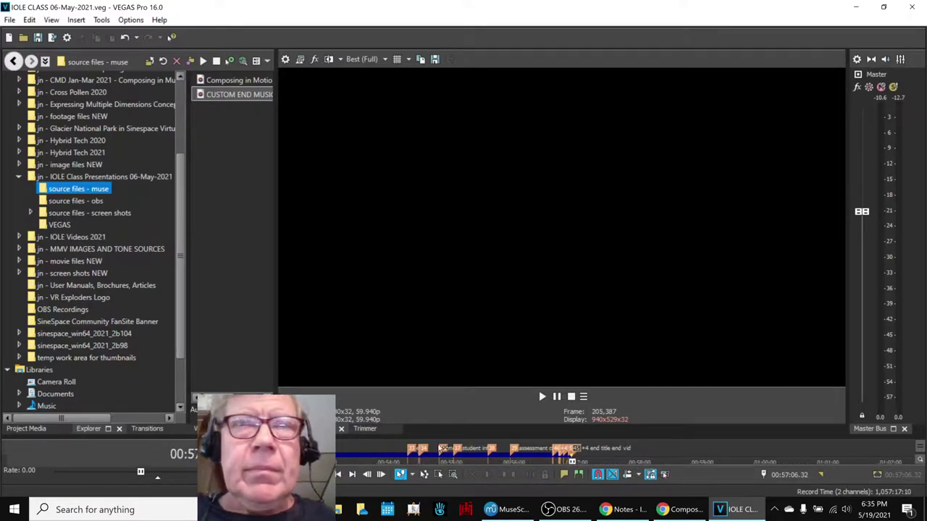
scroll(449, 449, "up", 4)
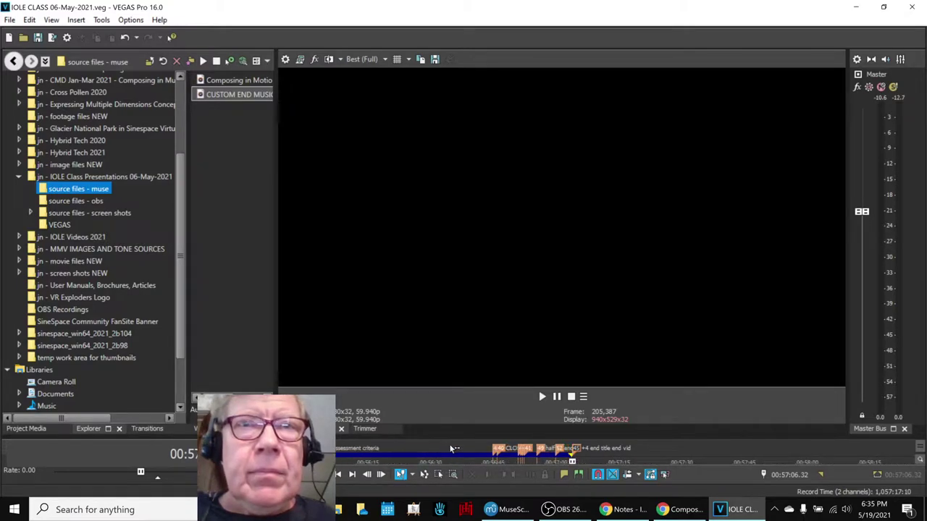
scroll(449, 449, "up", 2)
- Play the closing section from the CLOSE marker, then bring the MuseScore score forward
left_click(427, 456)
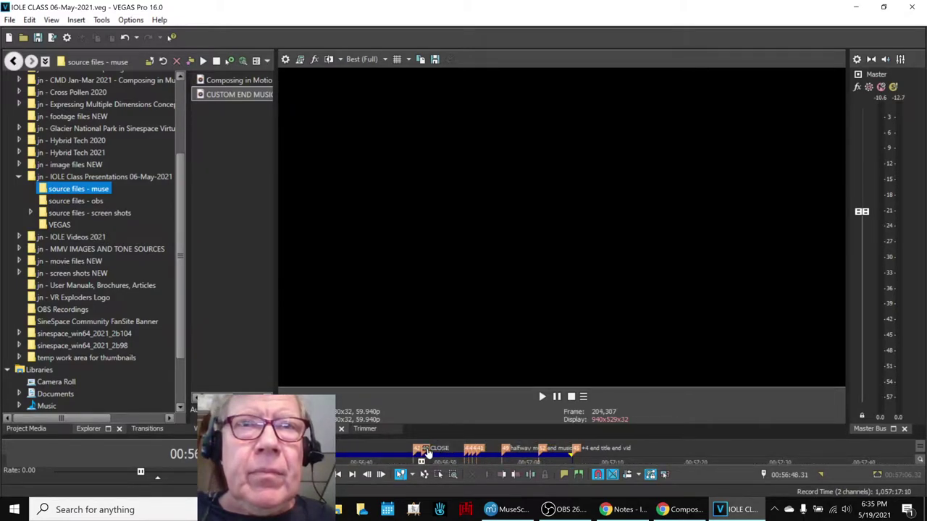
key("space")
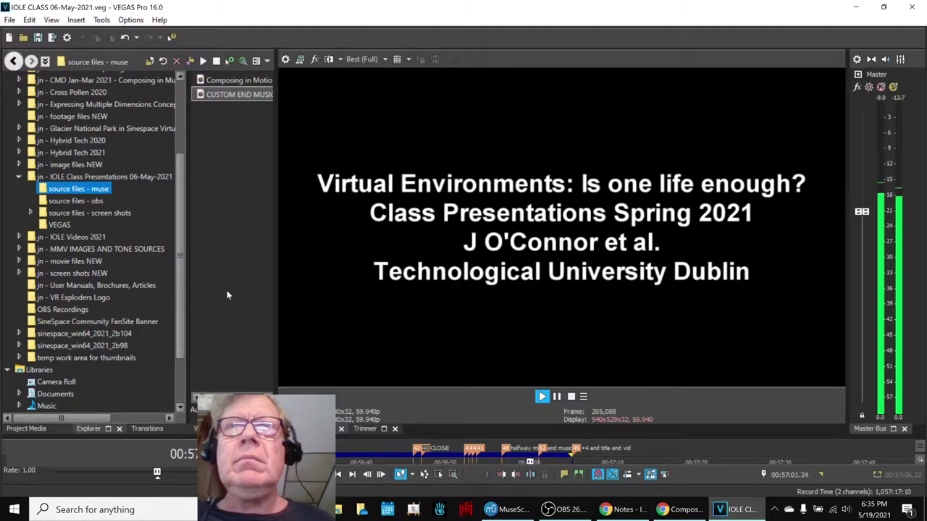
key("space")
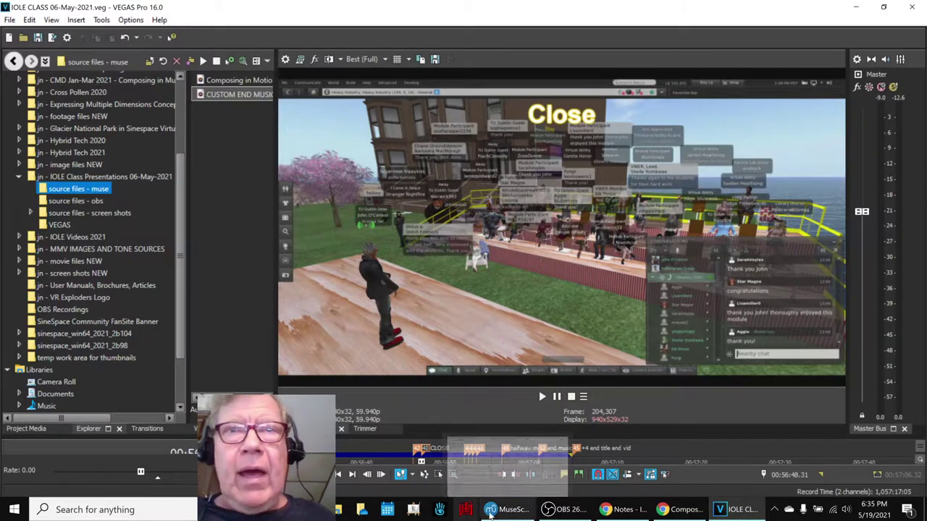
left_click(505, 509)
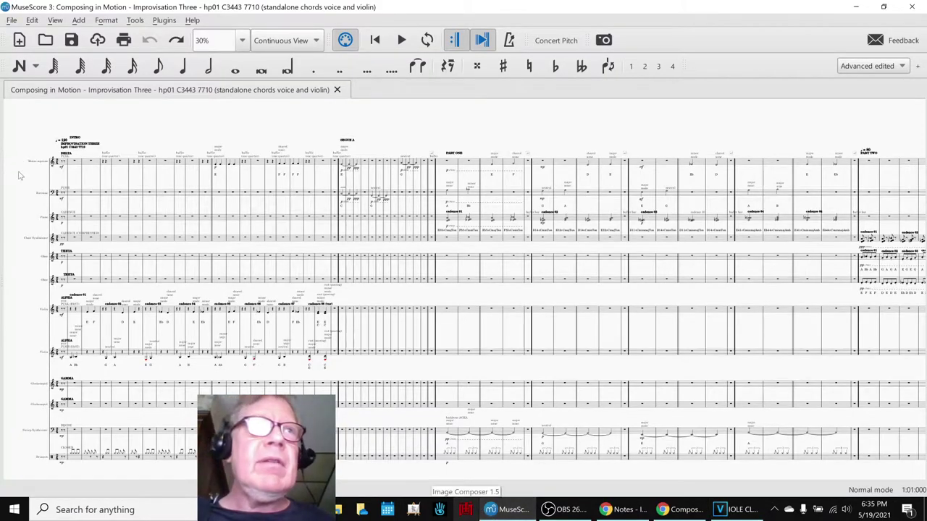
- Play the score's opening, then its final section from measure 176, before bringing OBS forward
key("space")
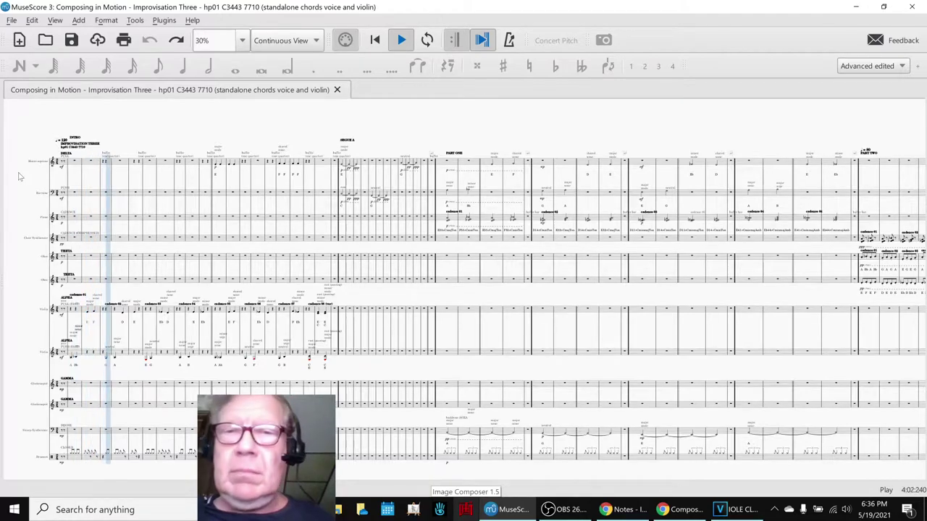
key("space")
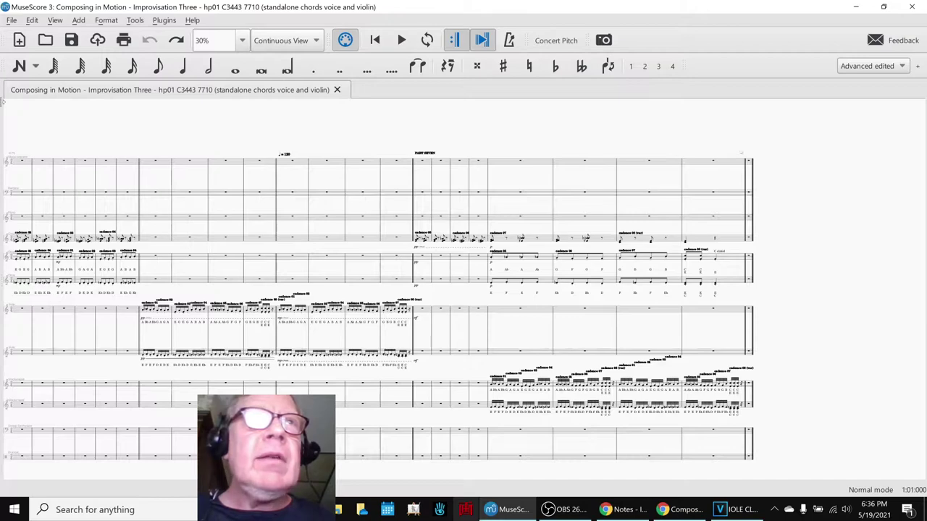
left_click(148, 162)
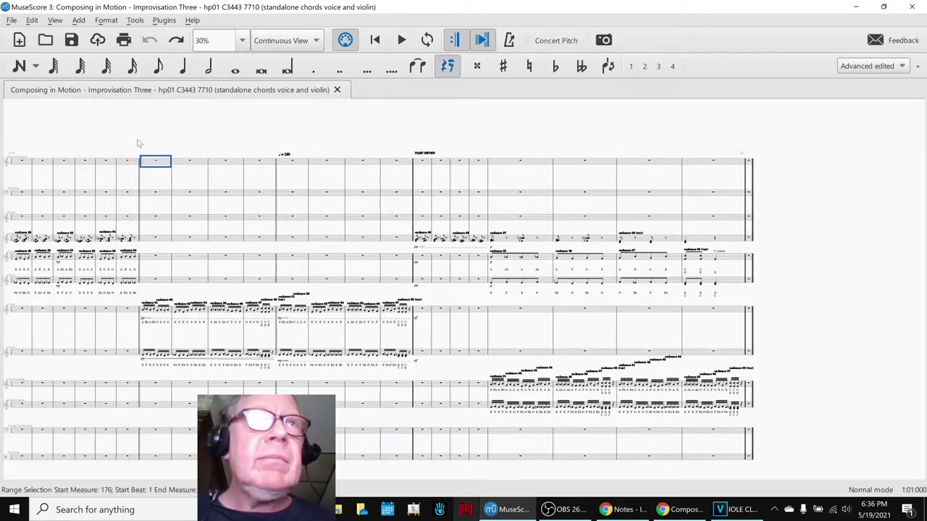
key("space")
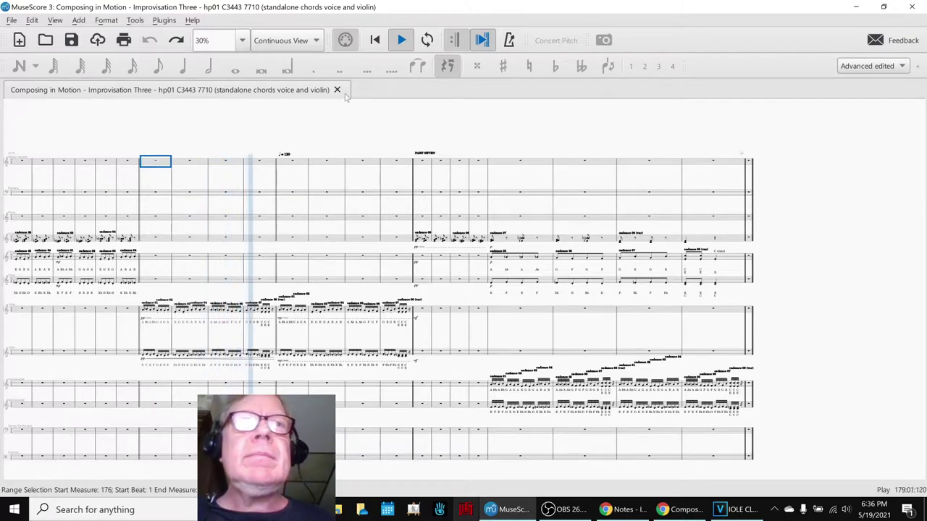
key("space")
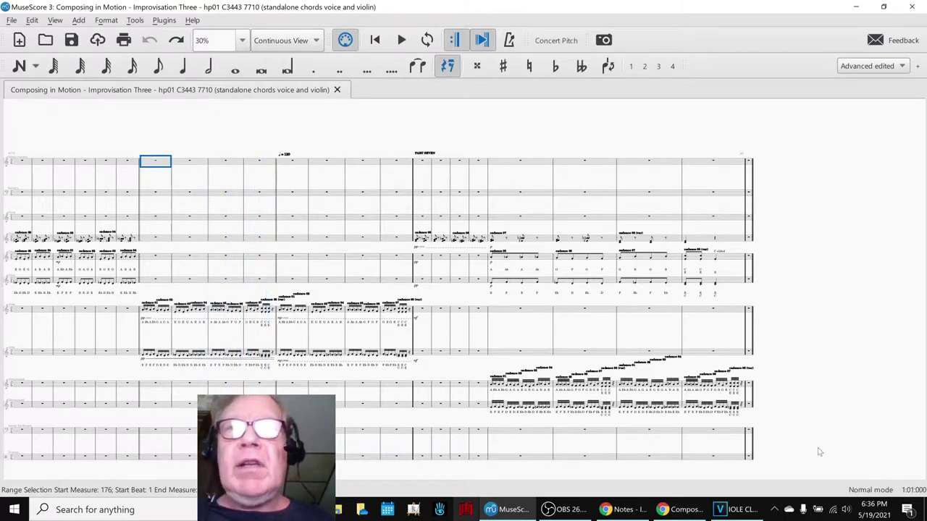
left_click(556, 511)
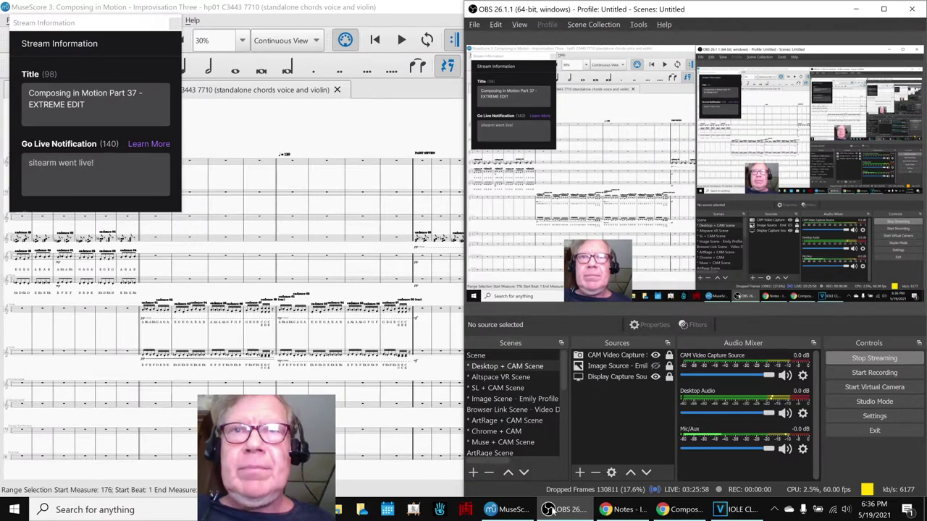
- Minimize OBS after checking the stream title and bring up the Google Sheets session notes
left_click(565, 513)
left_click(679, 513)
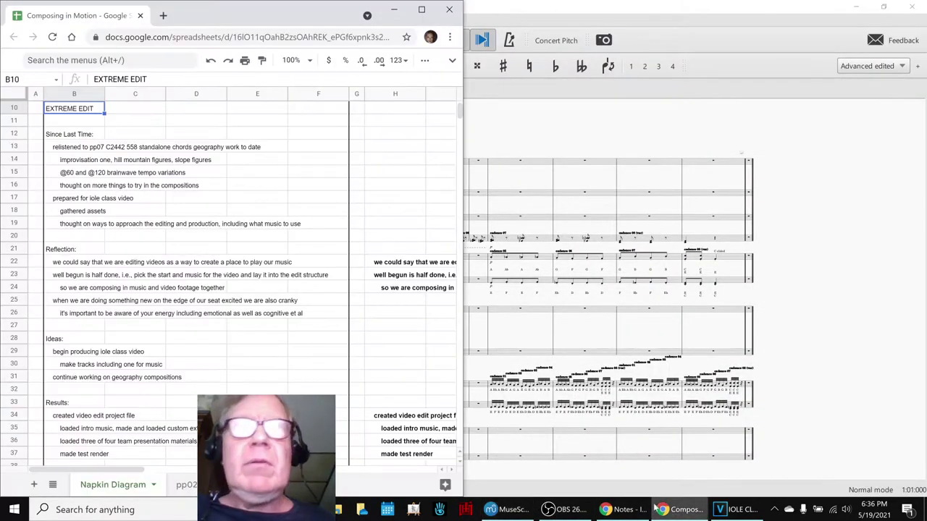
- Read the Reflection note in cell H22 along row 22, then return to VEGAS Pro
left_click(389, 265)
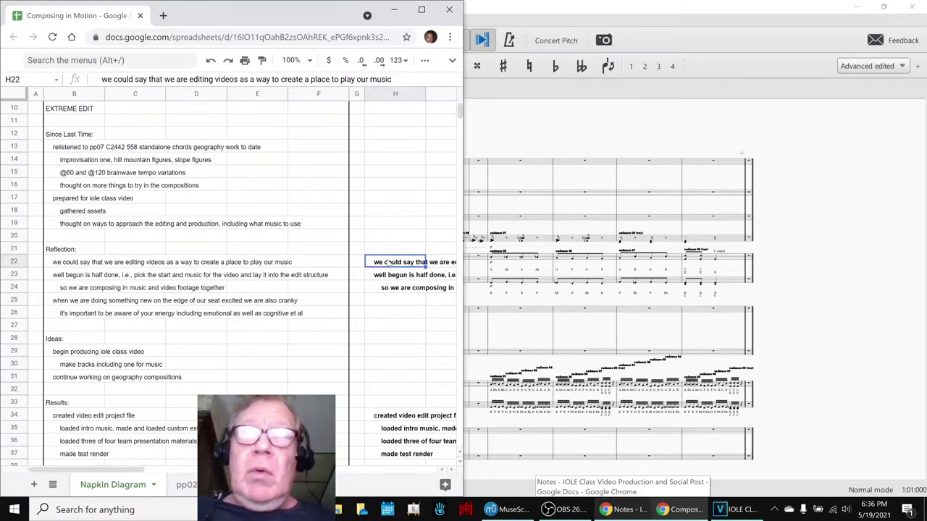
key("Right")
key("Right")
key("Right")
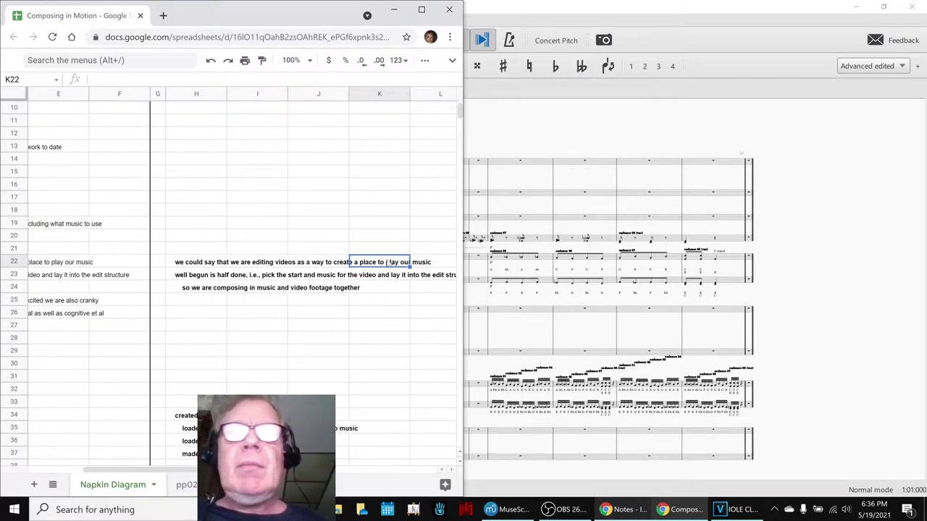
left_click(742, 512)
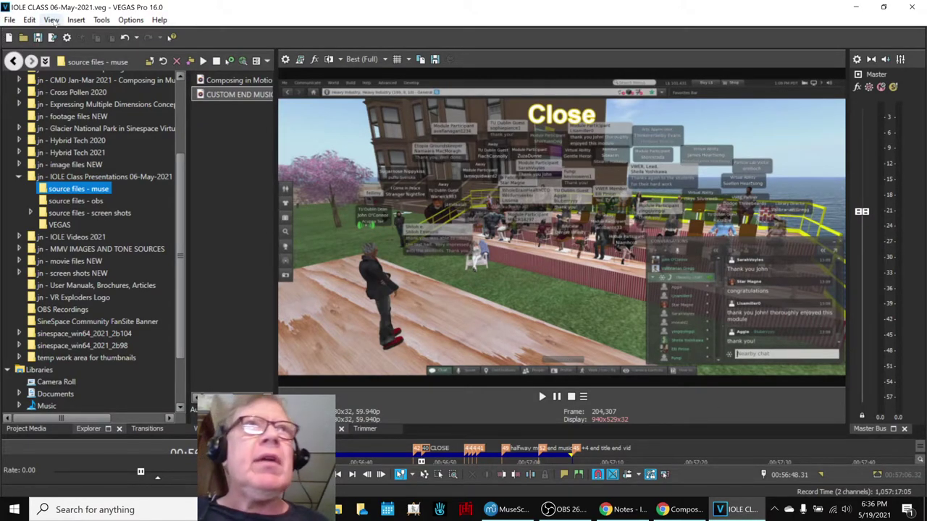
- Apply the 0 Show All Buttons layout from View > Window Layouts
left_click(52, 20)
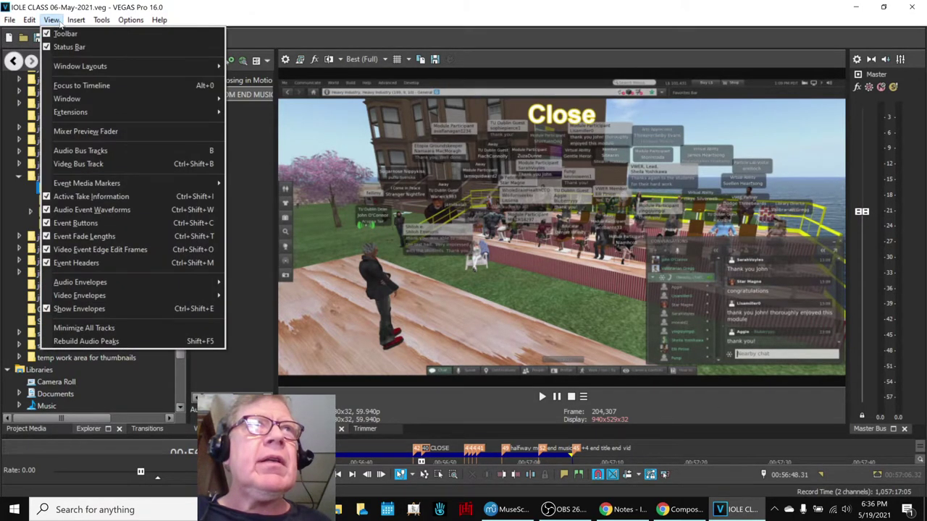
mouse_move(70, 22)
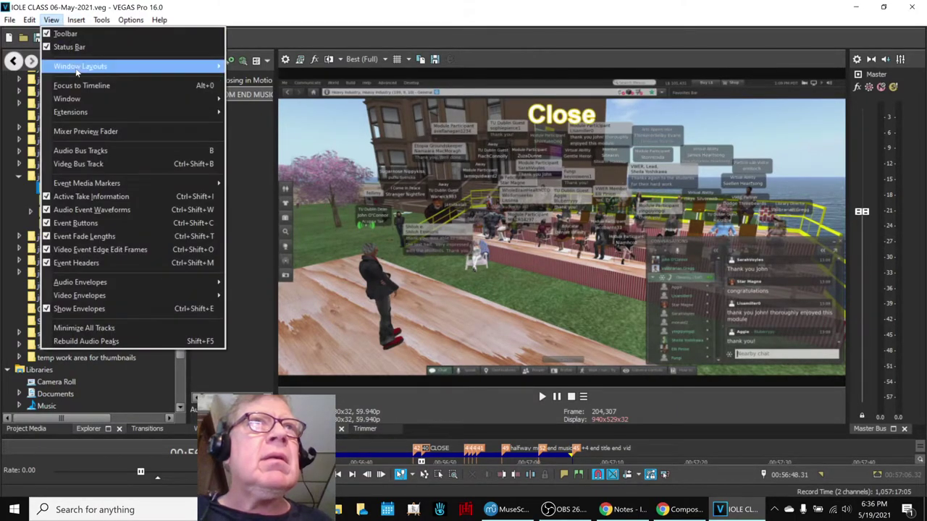
mouse_move(190, 67)
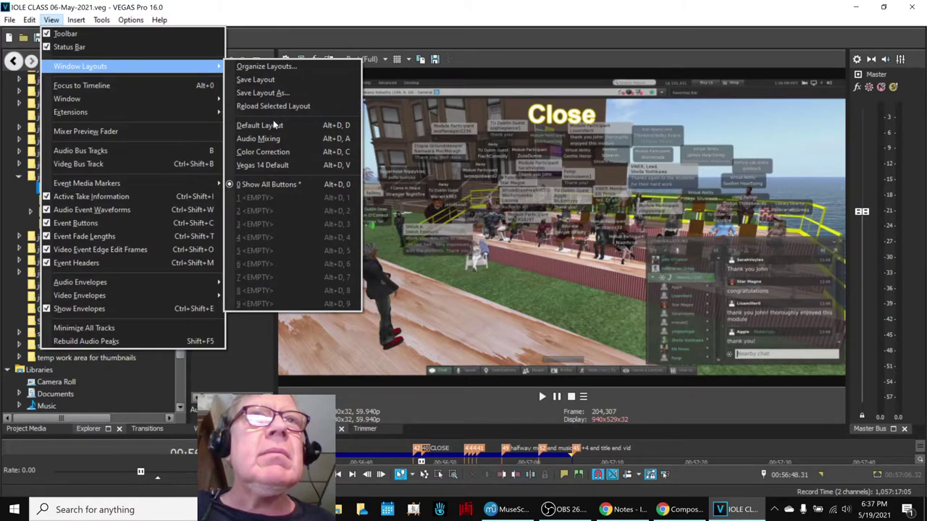
left_click(282, 184)
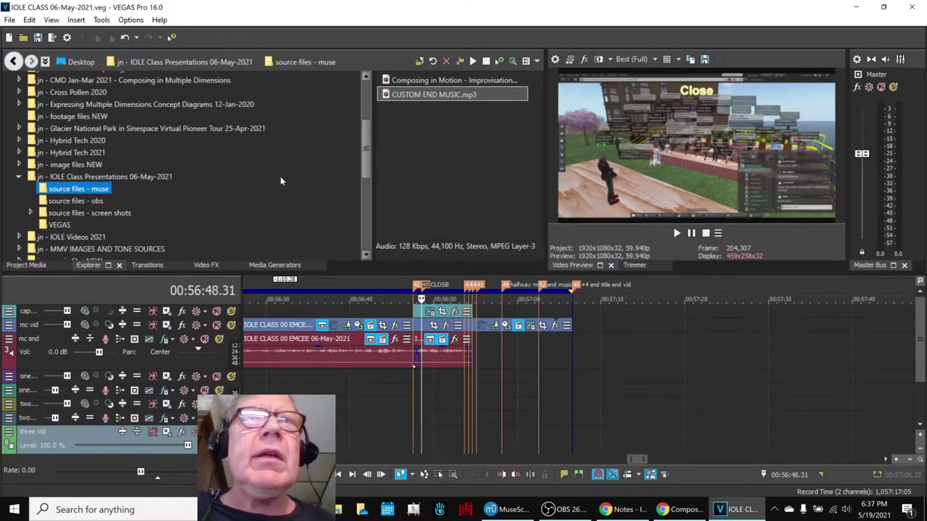
- Scroll the timeline back to the project start and enlarge the track area, shortening track rows
left_click_drag(638, 460, 250, 459)
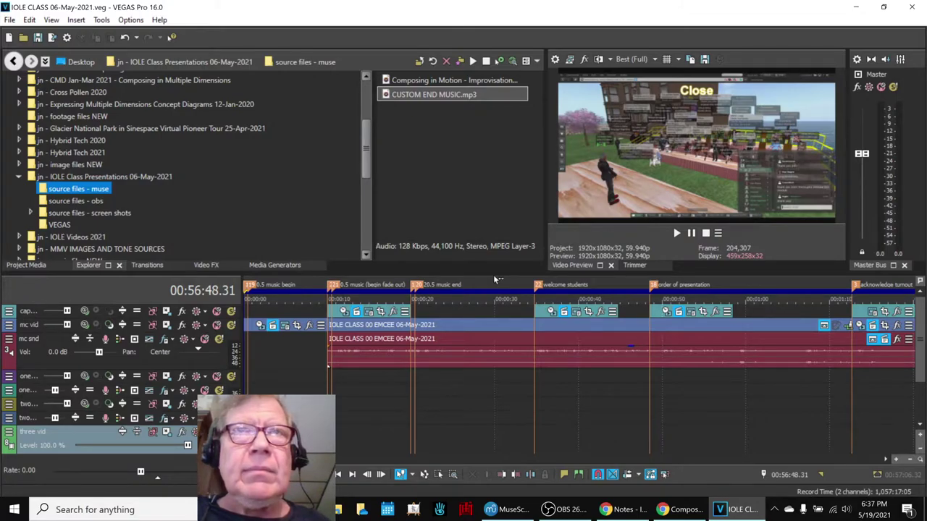
left_click_drag(492, 267, 480, 182)
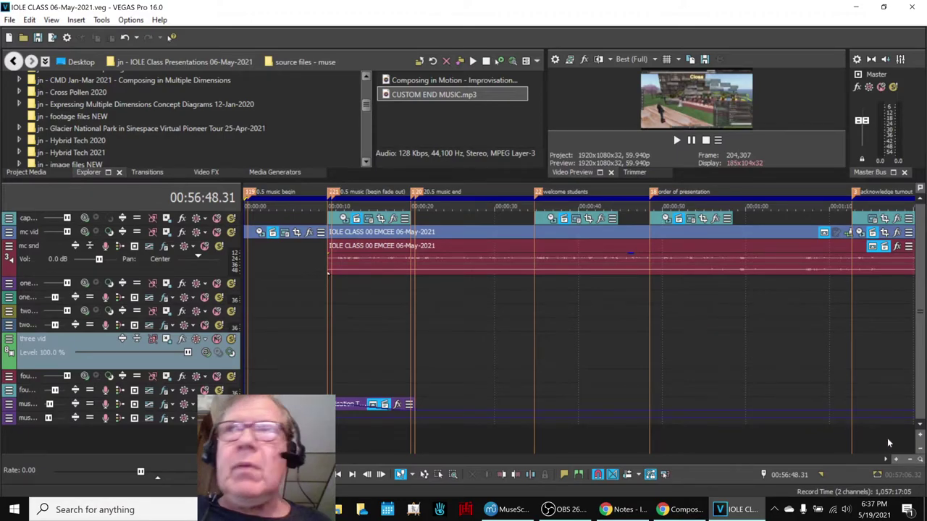
left_click(920, 438)
- Shorten the track rows further with repeated vertical zoom-out
left_click(921, 438)
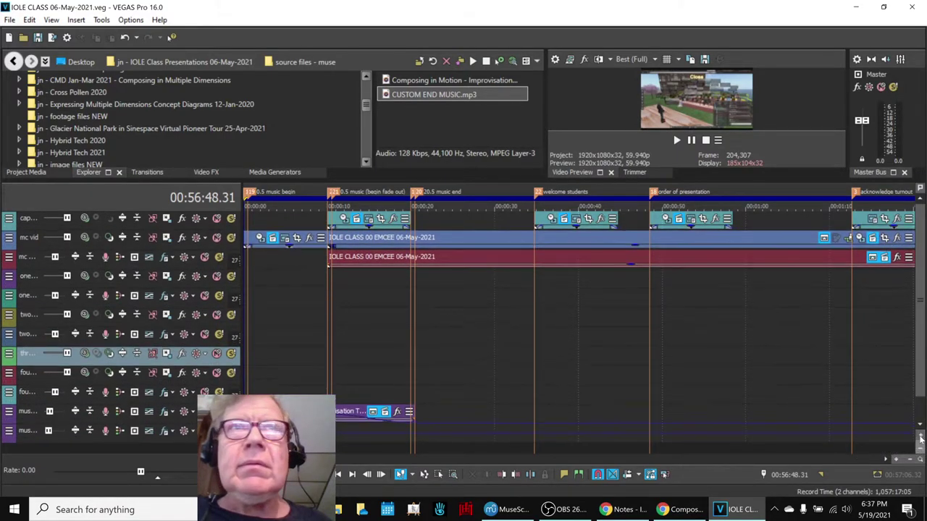
left_click(921, 439)
left_click(921, 438)
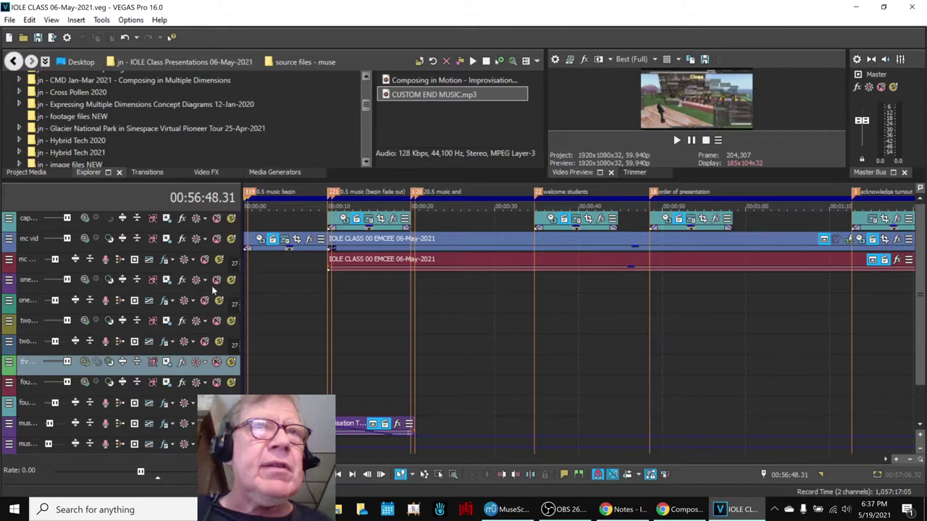
- Widen the track headers so every track name and level shows, then switch to MuseScore
left_click_drag(243, 287, 328, 291)
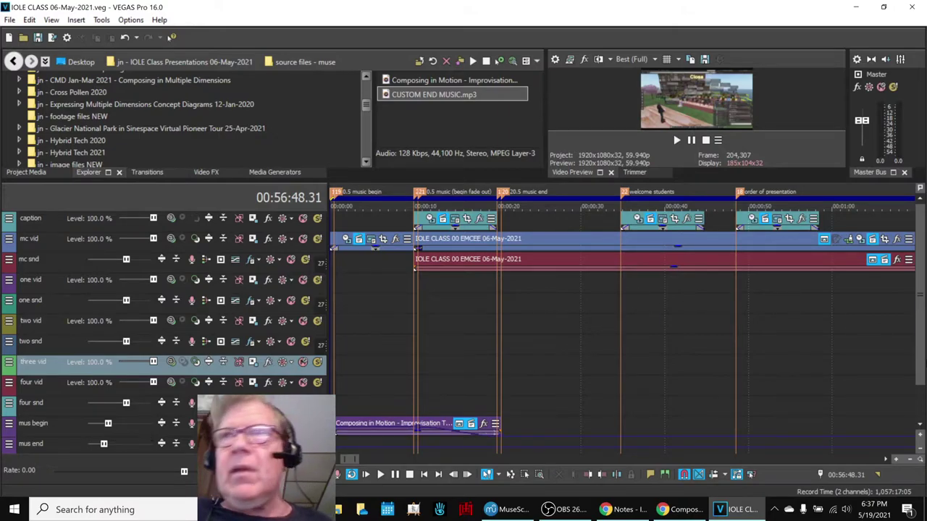
scroll(920, 364, "down", 1)
left_click_drag(920, 364, 917, 310)
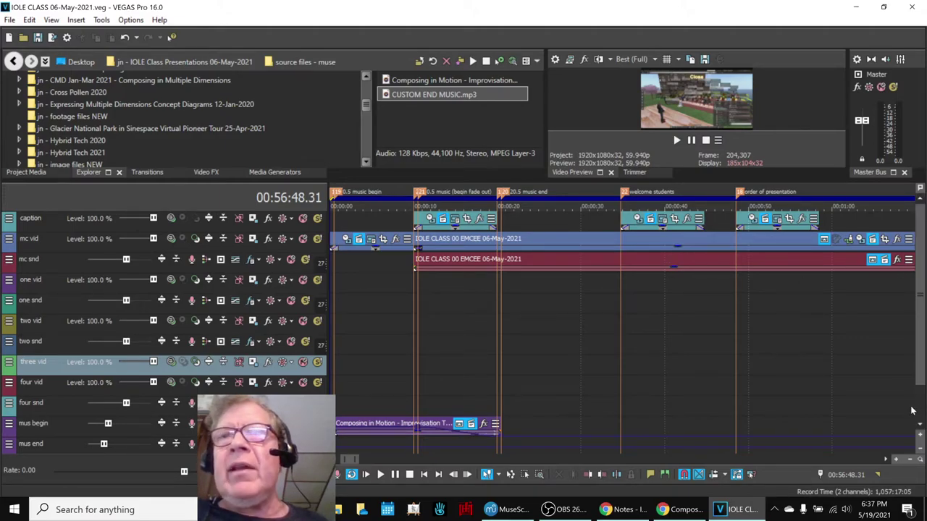
left_click(509, 510)
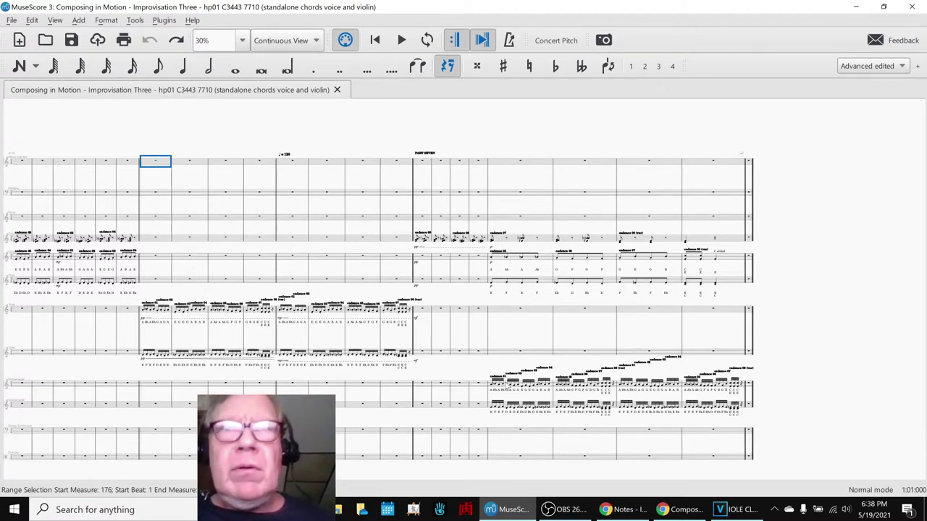
left_click(694, 510)
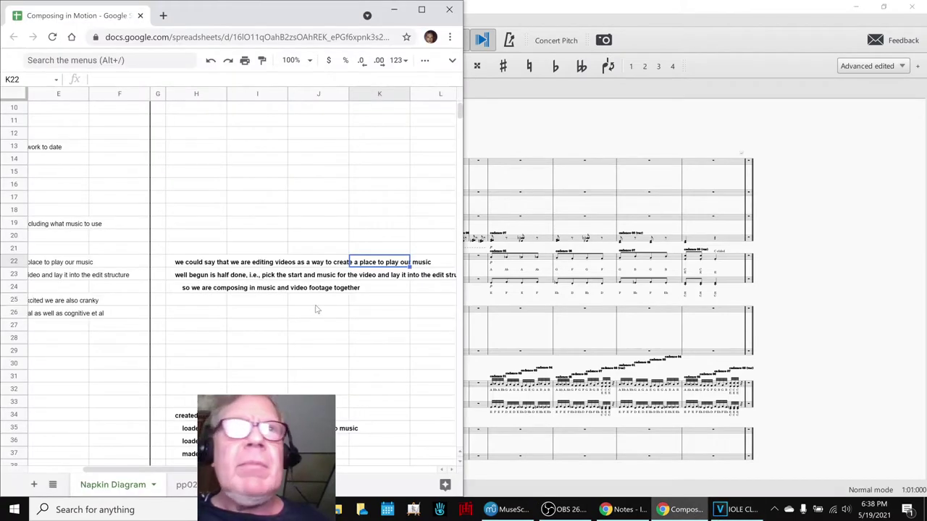
- Check note H24, return MuseScore to the PART ONE start of the score, then switch to VEGAS Pro
left_click(195, 291)
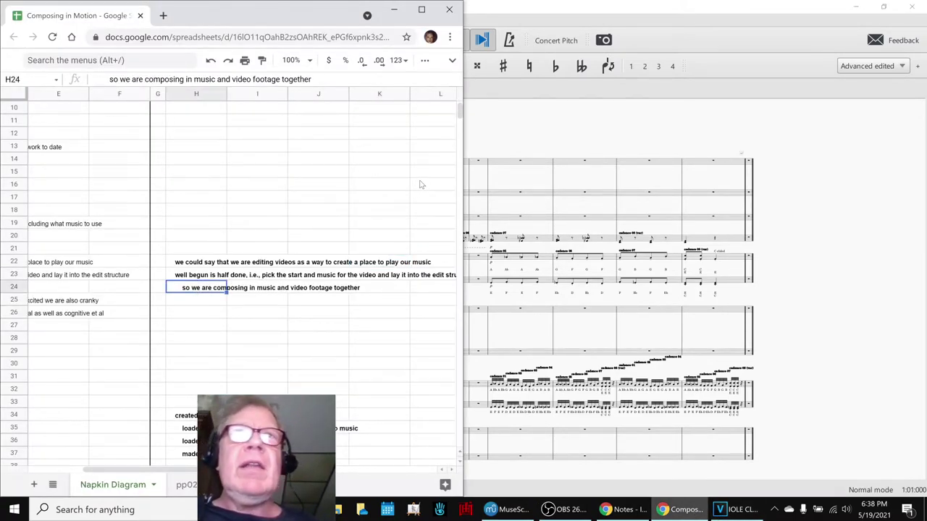
left_click(492, 135)
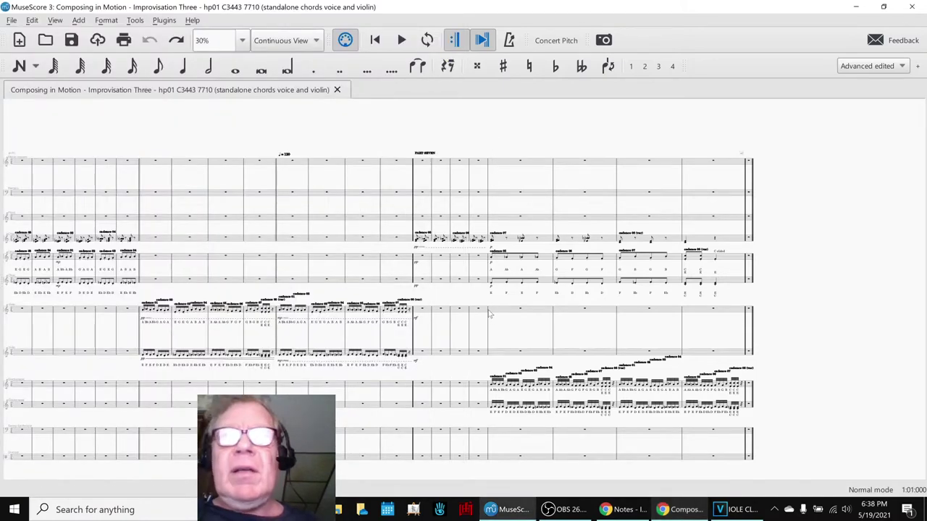
key("ctrl+Home")
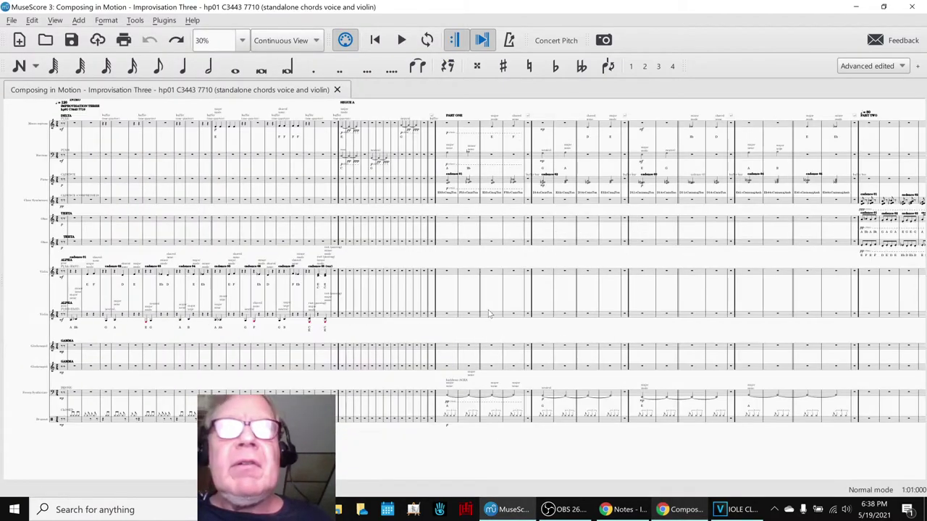
scroll(489, 313, "up", 1)
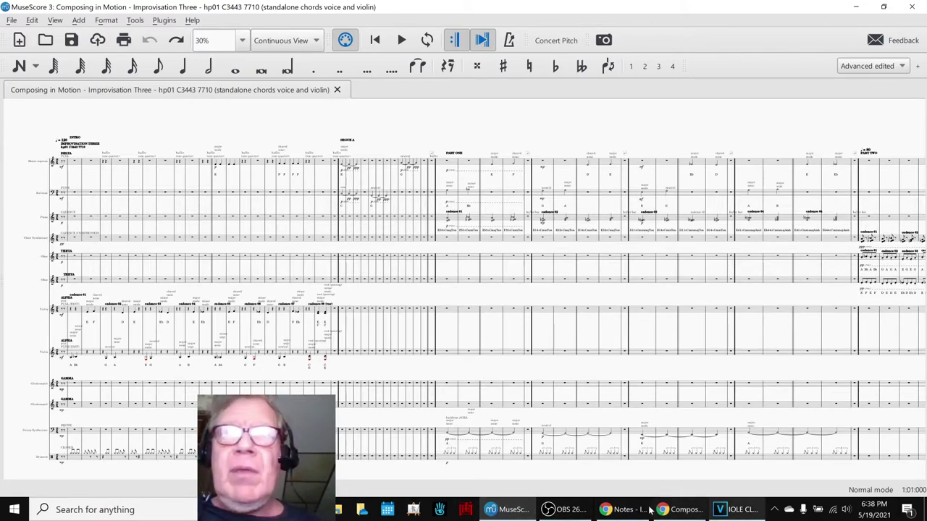
left_click(737, 510)
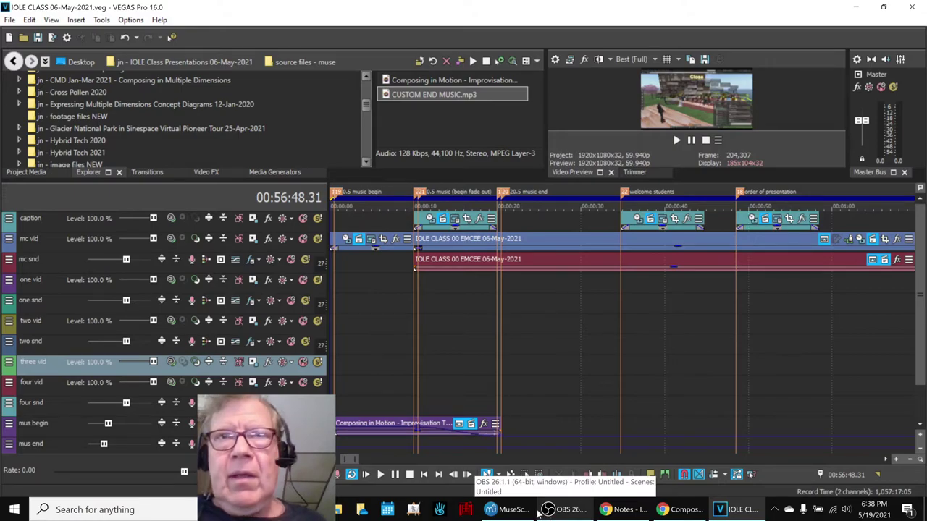
left_click(681, 510)
left_click(307, 375)
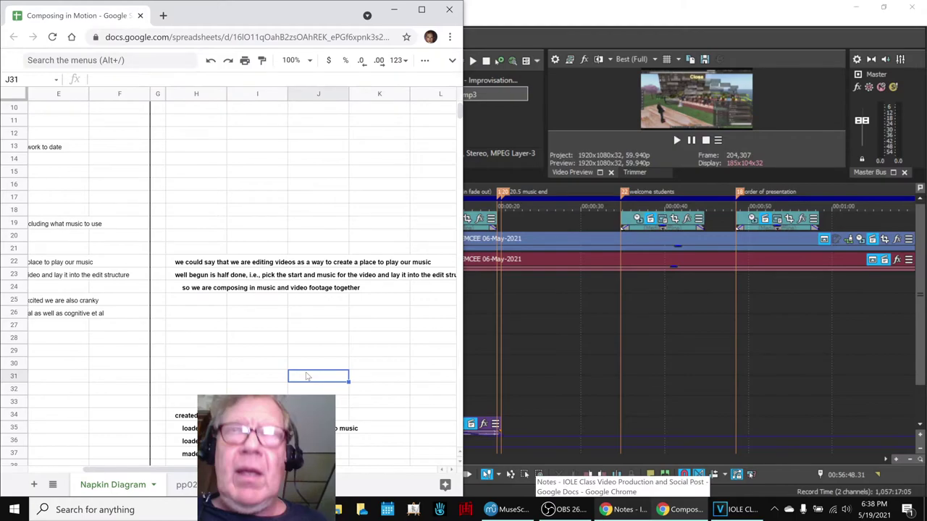
key("Left")
key("Left")
key("Left")
key("Left")
key("Left")
key("Left")
key("Left")
key("Left")
key("Left")
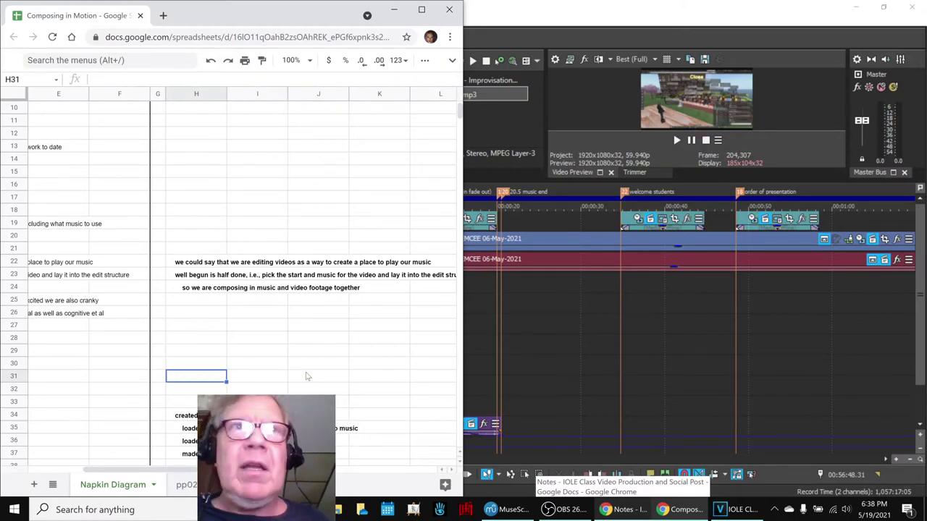
key("Down")
key("Down")
key("Down")
key("Down")
key("Down")
key("Down")
key("Down")
key("Down")
key("Down")
key("Down")
key("Down")
key("Down")
key("Down")
key("Down")
key("Down")
key("Down")
key("Down")
key("Down")
key("Down")
key("Down")
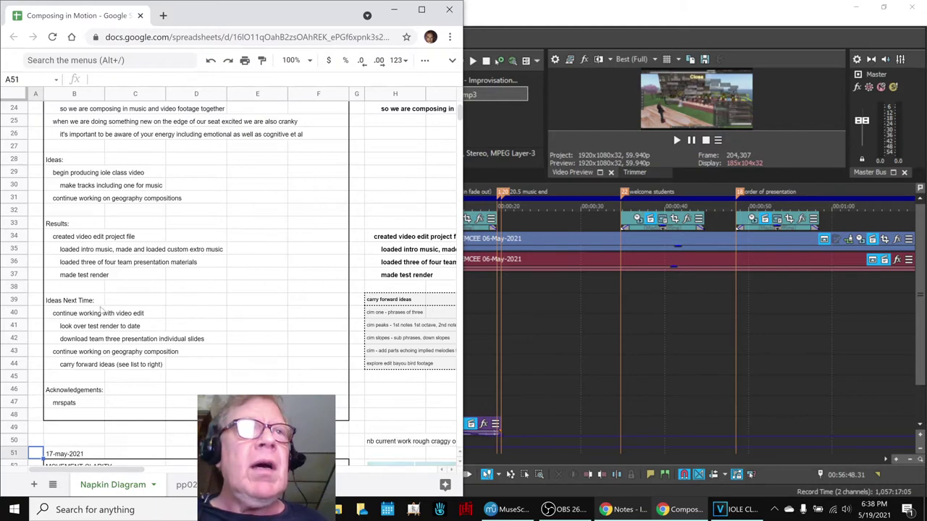
left_click(71, 316)
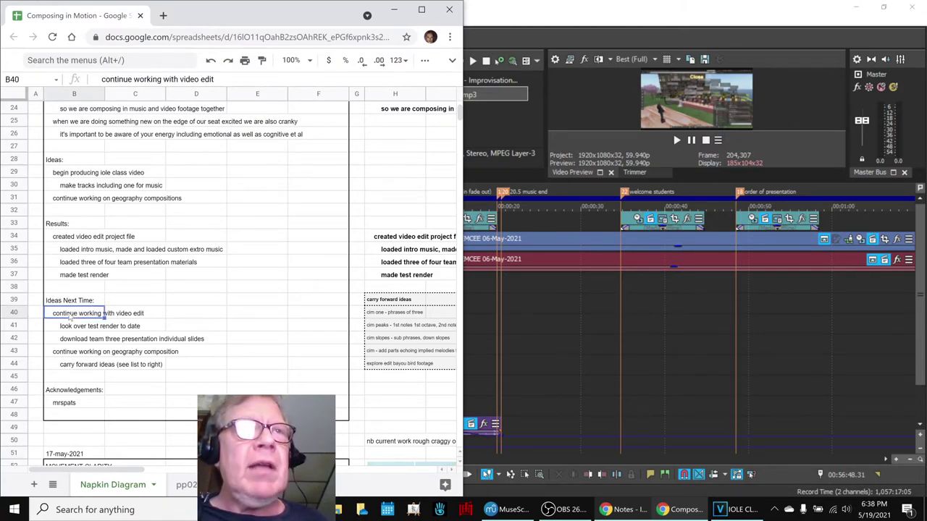
left_click(659, 195)
- Zoom the timeline and select the small green three vid clip near the 32-minute marker
scroll(659, 196, "down", 10)
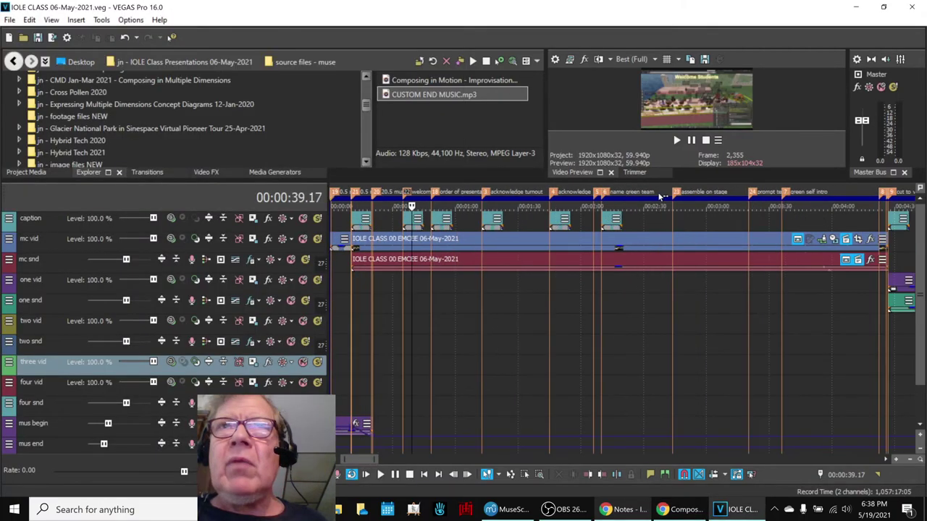
scroll(659, 196, "down", 3)
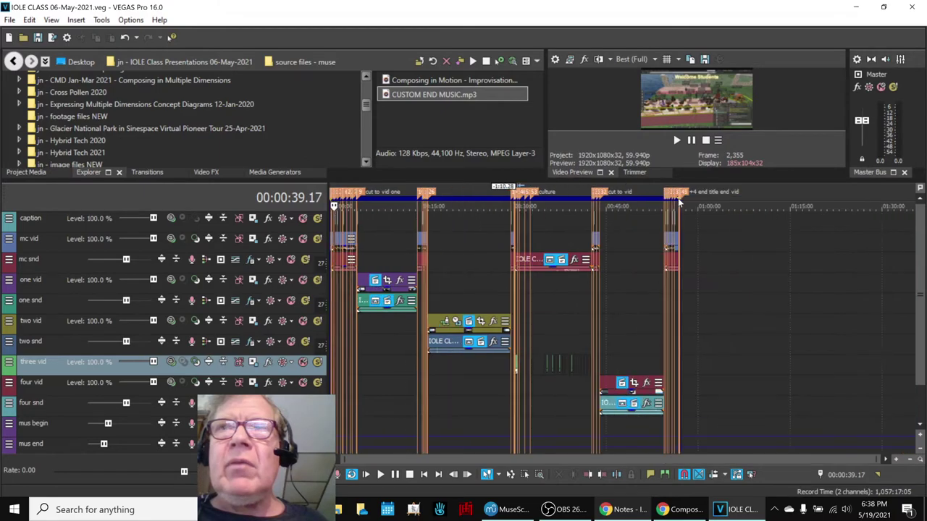
scroll(623, 194, "down", 3)
left_click(542, 192)
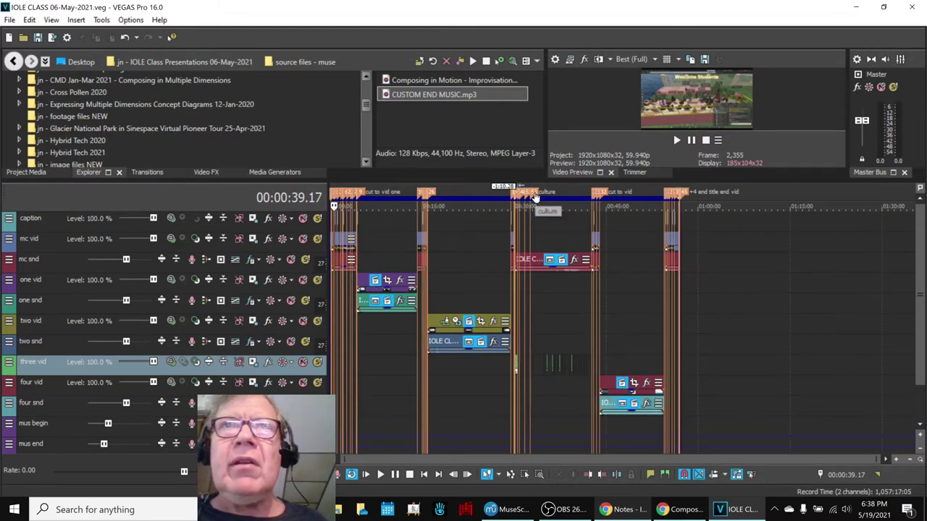
scroll(592, 272, "up", 5)
scroll(591, 273, "up", 2)
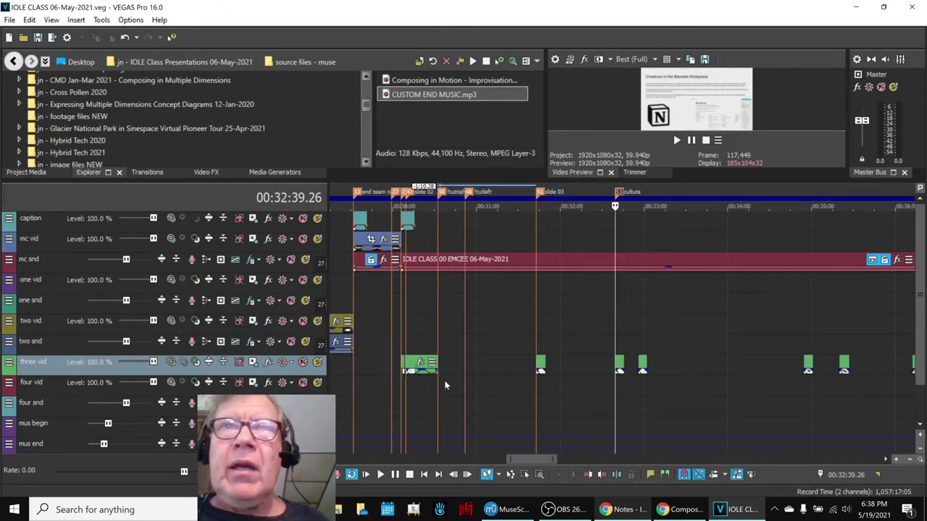
left_click(541, 367)
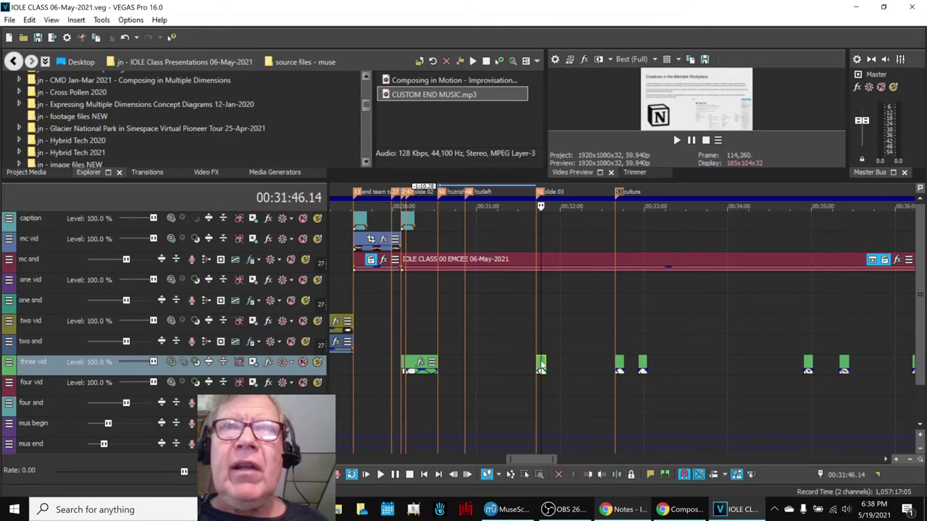
- Check the clips at 00:30:15.50 and the slide 03 marker, then bring back the session notes
scroll(544, 370, "up", 1)
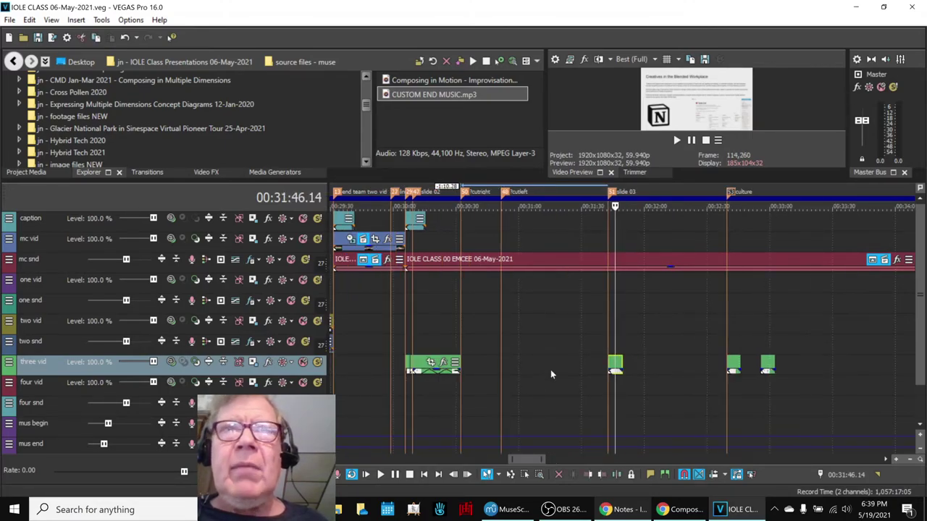
left_click(425, 368)
scroll(422, 368, "up", 1)
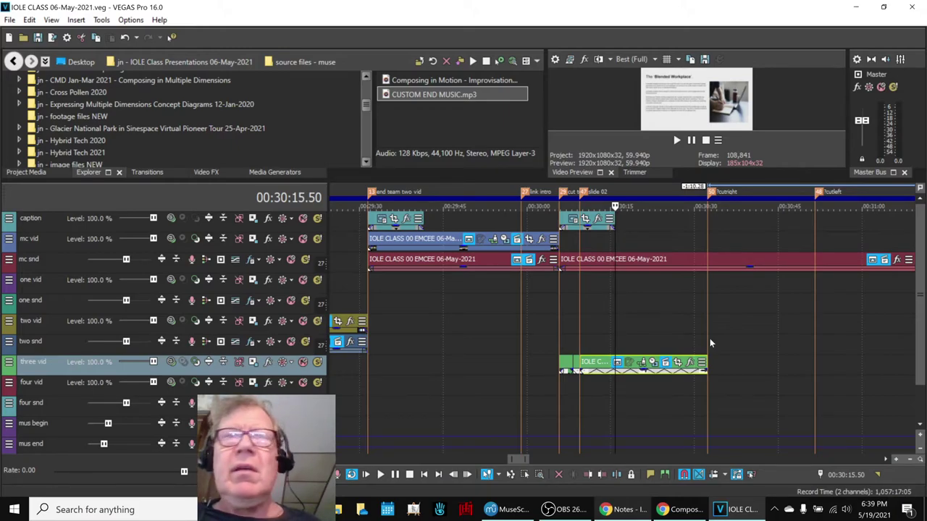
scroll(710, 339, "down", 3)
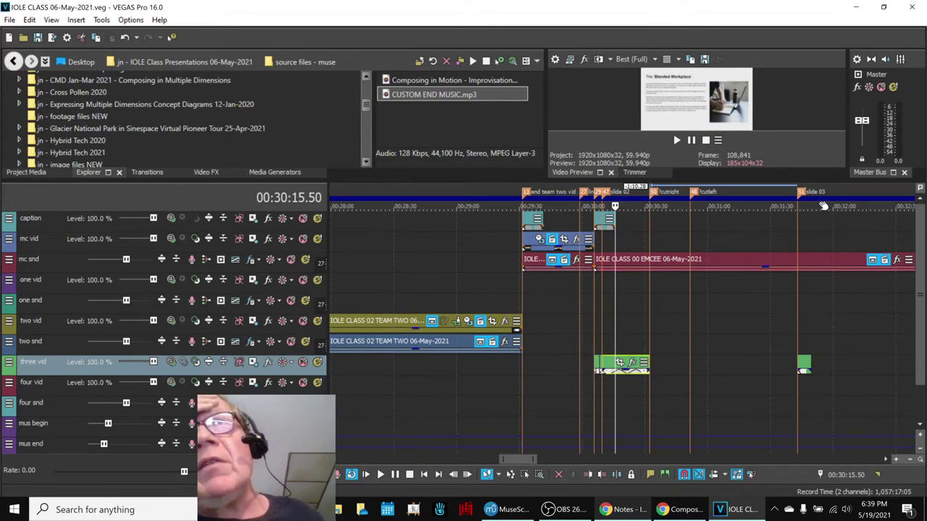
left_click(801, 197)
scroll(804, 210, "down", 6)
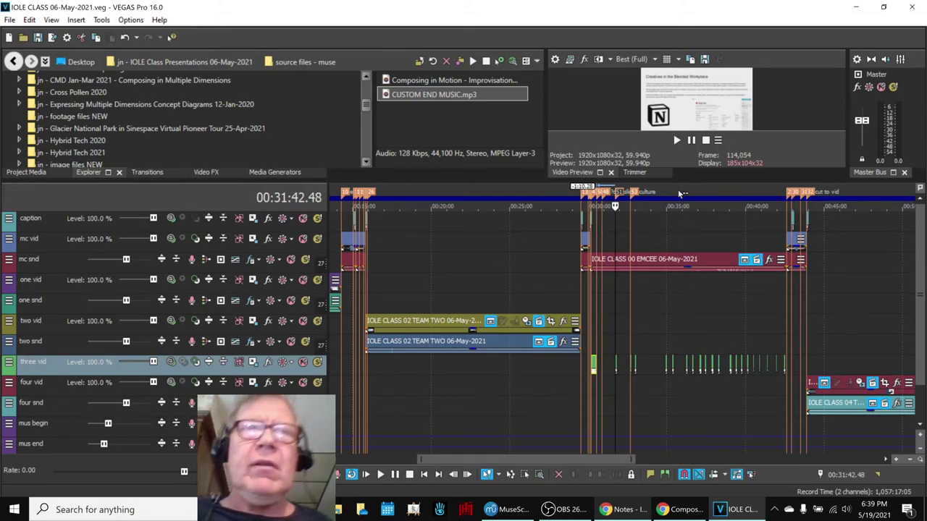
left_click(681, 509)
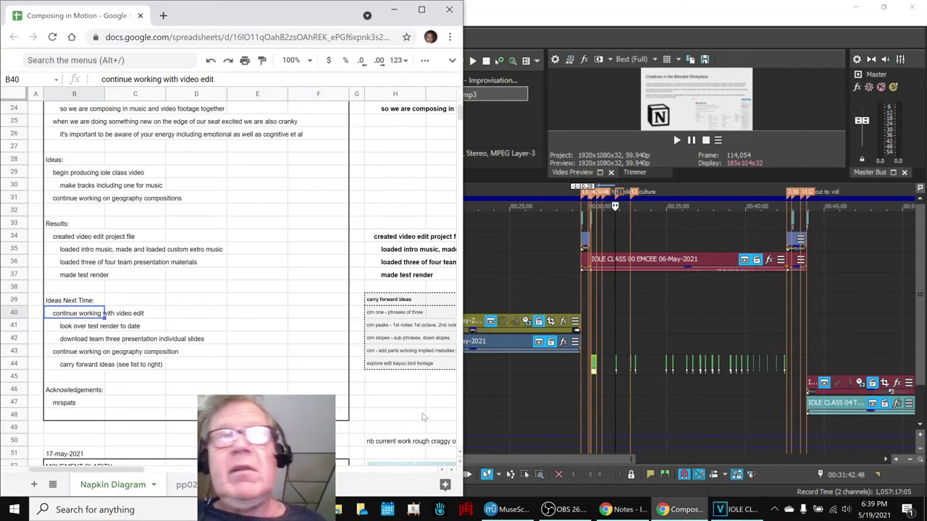
- Read the carry forward ideas in column H, including the cim one and bayou bird footage ideas
left_click(90, 354)
key("Right")
key("Right")
key("Right")
key("Right")
key("Right")
key("Right")
key("Right")
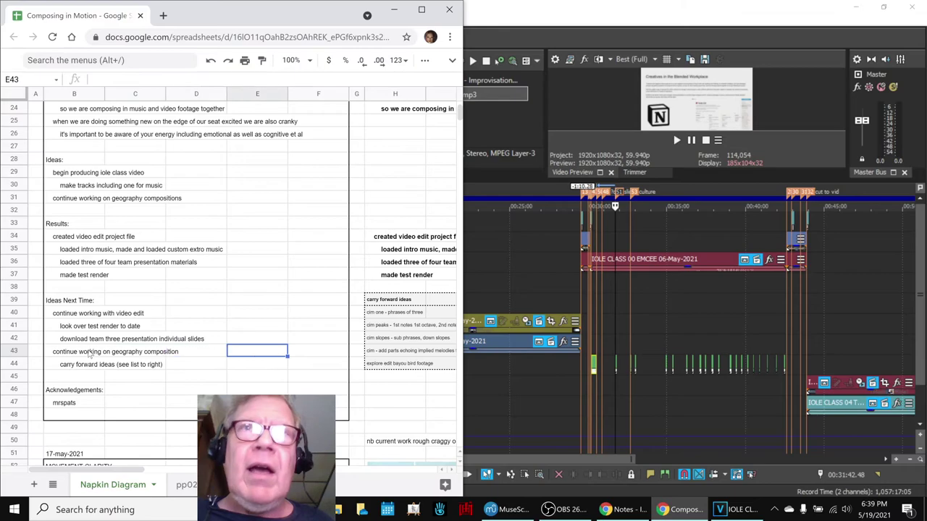
key("Right")
key("Left")
key("Left")
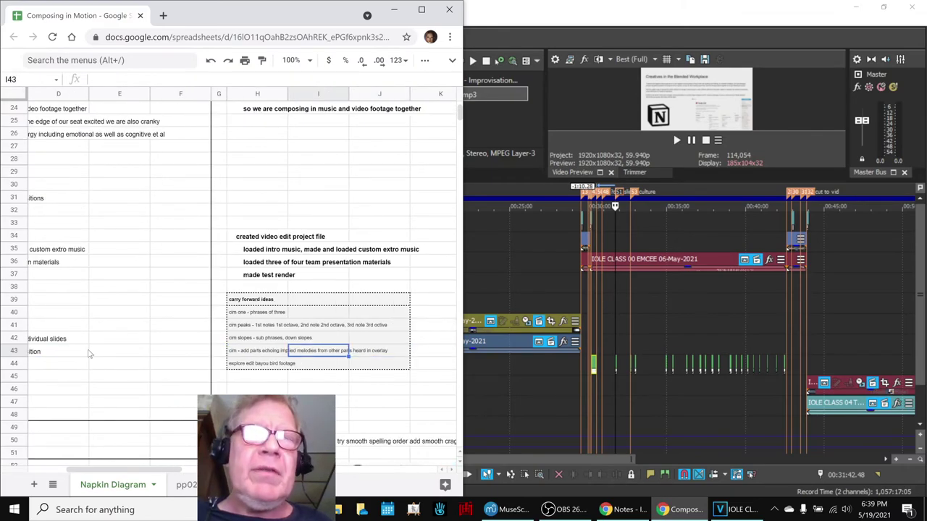
key("Down")
key("Up")
key("Up")
key("Up")
key("Up")
key("Up")
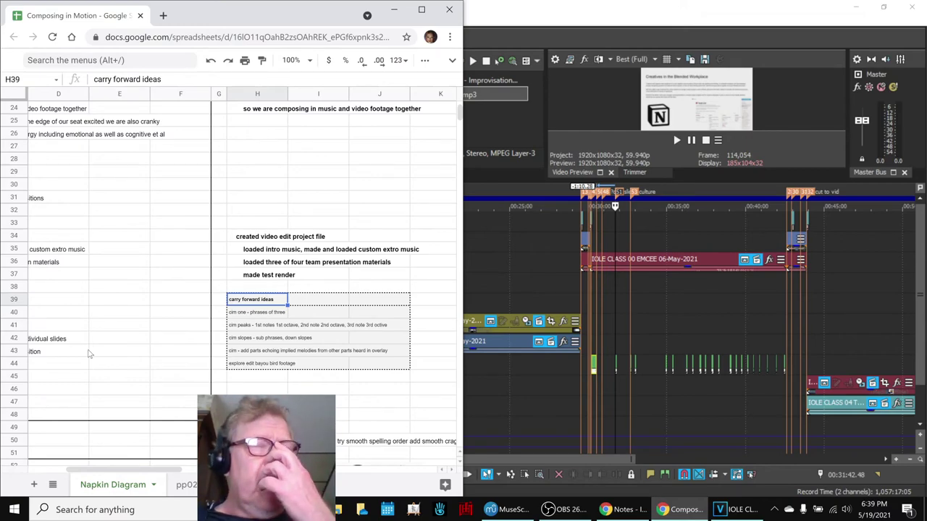
key("Down")
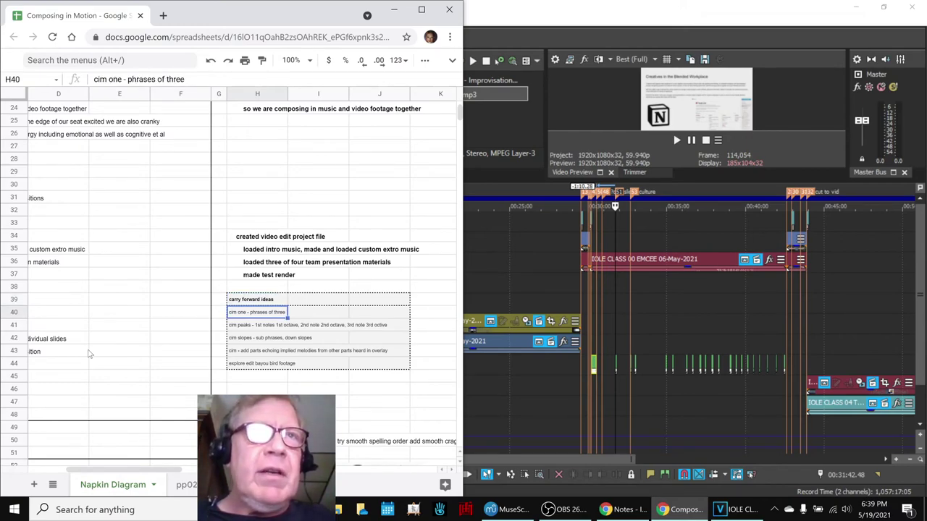
key("Down")
key("Down")
key("Down")
key("Down")
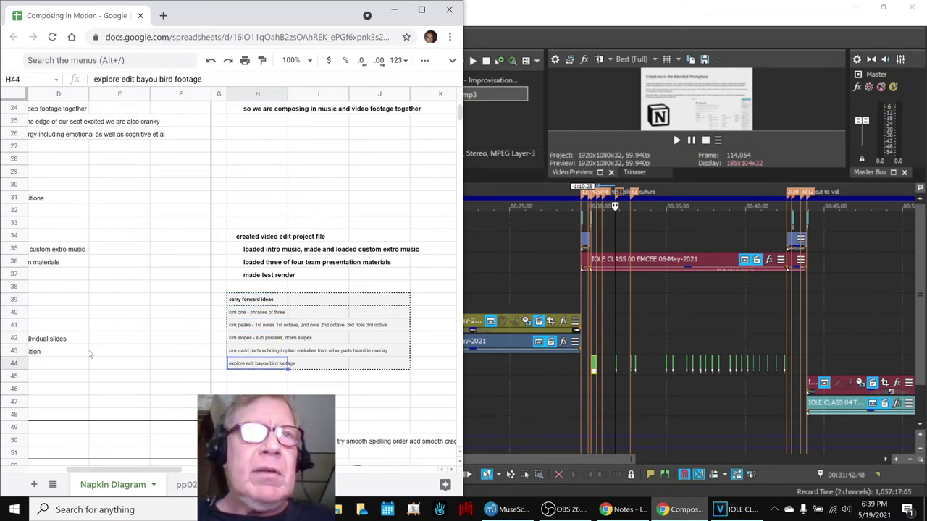
key("Up")
key("Up")
key("Up")
key("Up")
key("Up")
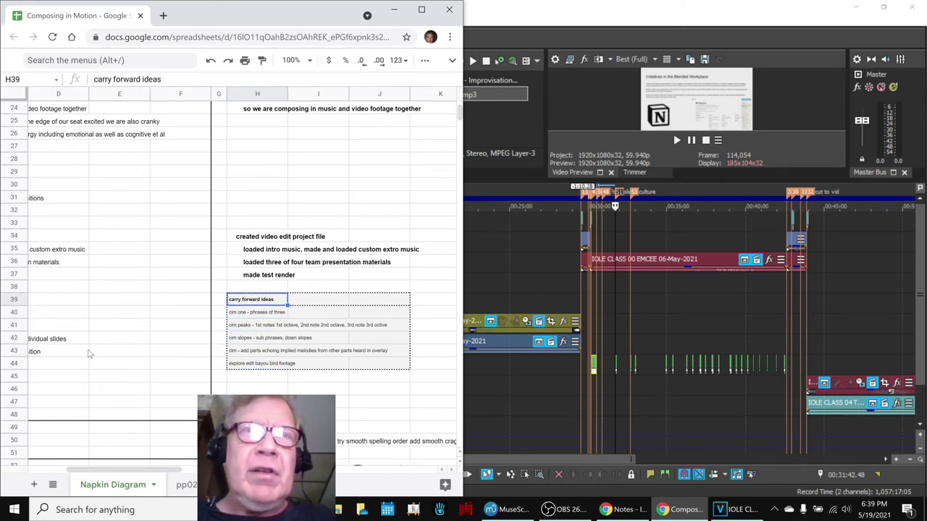
key("Up")
key("Up")
key("Up")
key("Up")
key("Up")
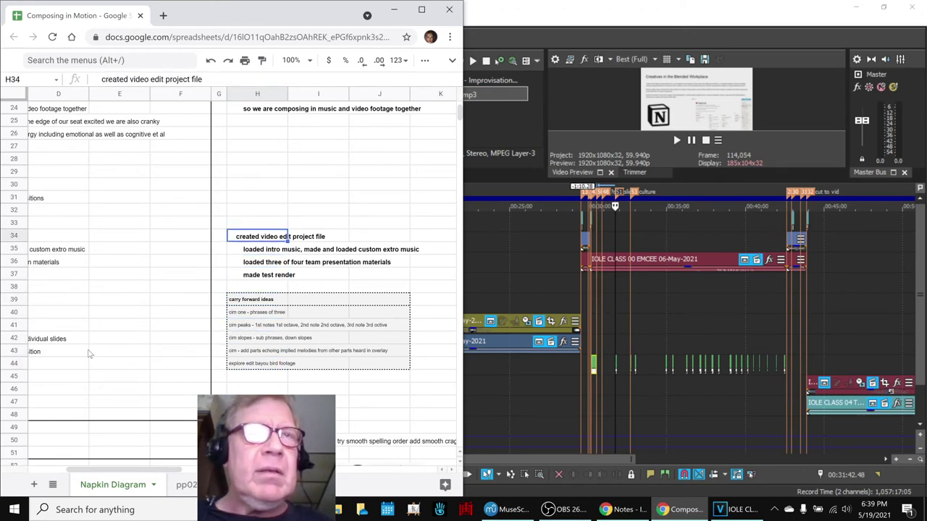
- Select the four results in H34:H37, move to the Reflection section at row 58, then bring up OBS
key("shift+Down")
key("shift+Down")
key("shift+Down")
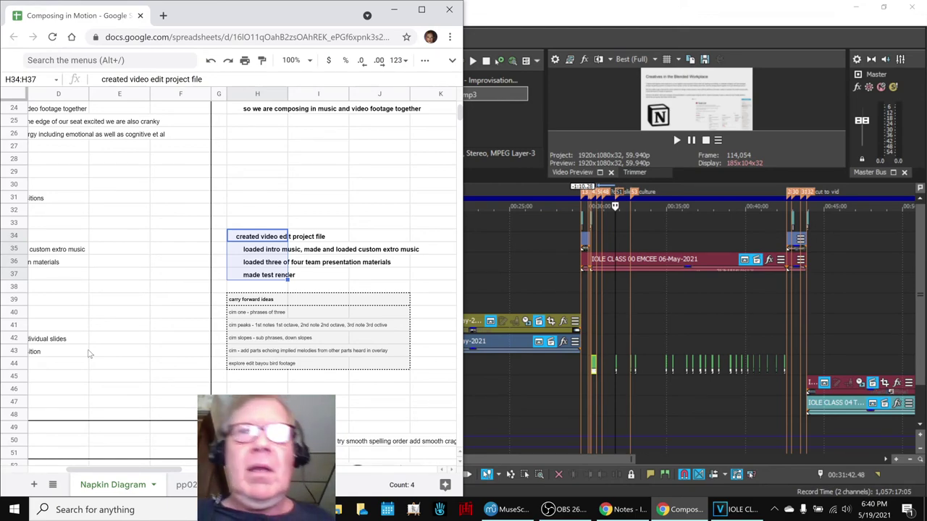
key("Home")
key("Down")
key("Down")
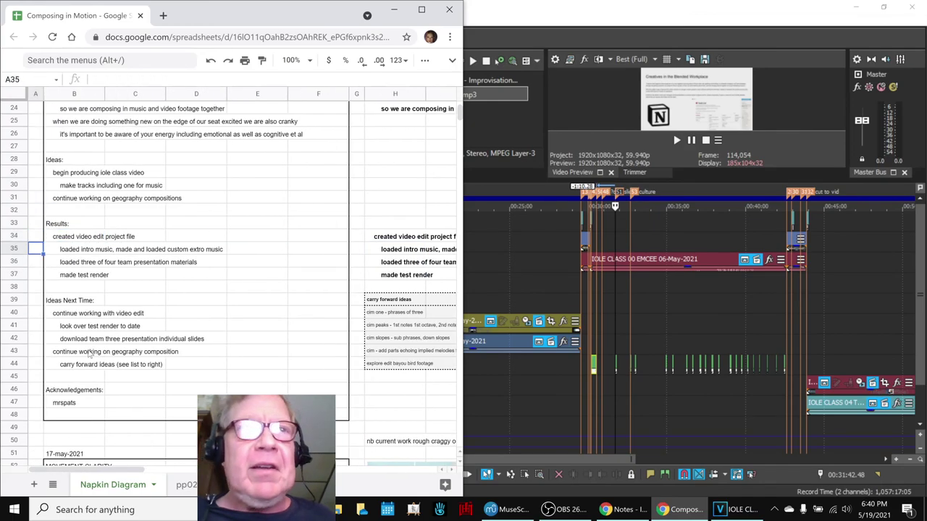
key("Down")
key("Down")
key("Down")
key("Down")
key("Down")
key("Down")
key("Down")
key("Down")
key("Down")
key("Down")
key("Down")
key("Down")
key("Down")
key("Down")
key("Down")
key("Down")
key("Down")
key("Down")
key("Down")
key("Down")
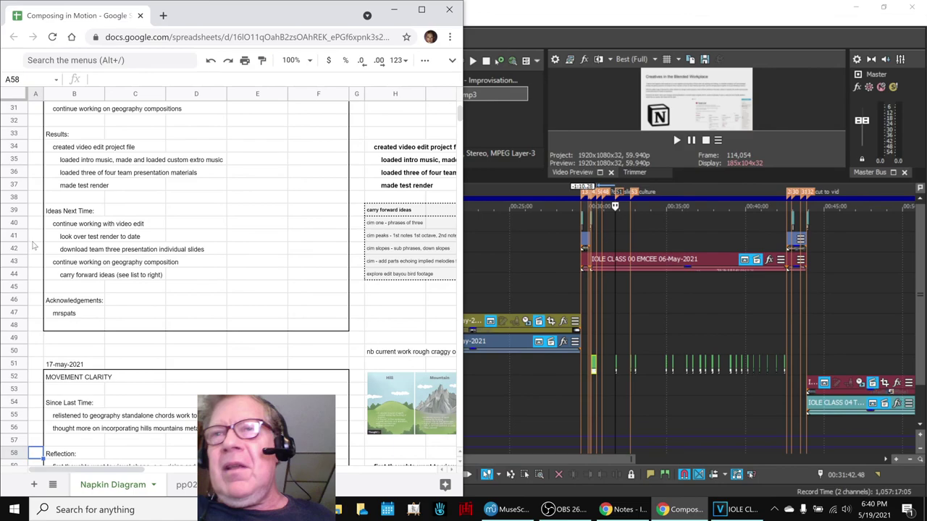
left_click(566, 509)
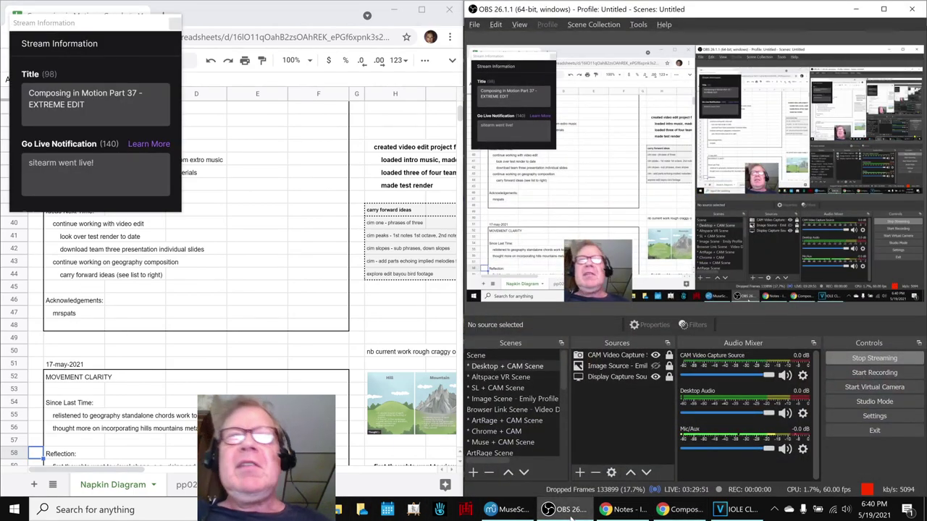